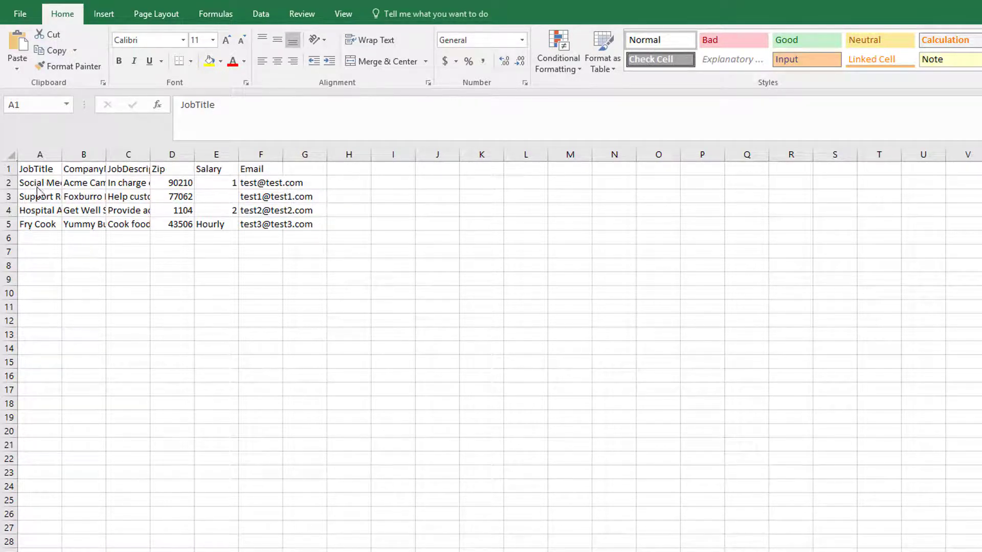
{"action": "left_click", "coordinate": [81, 169]}
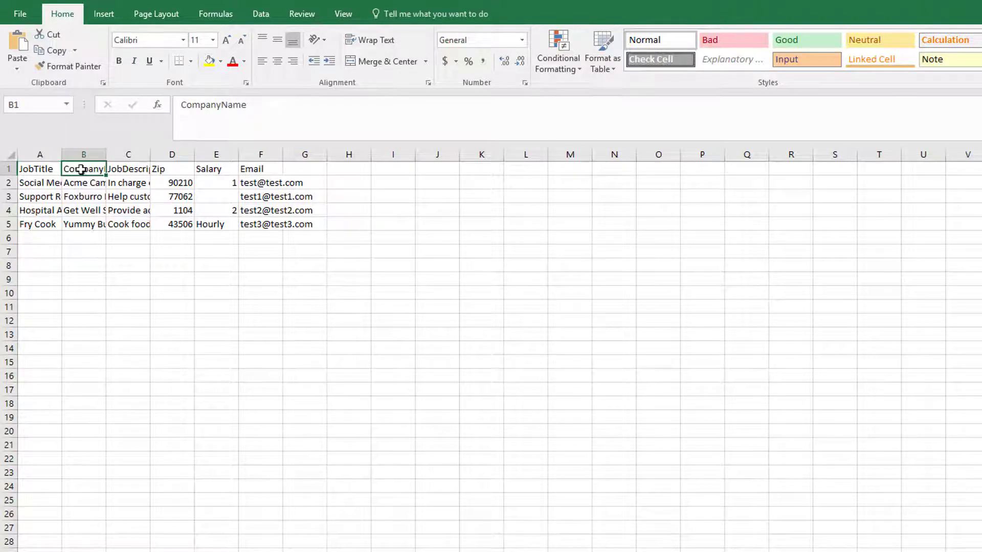
{"action": "left_click", "coordinate": [136, 171]}
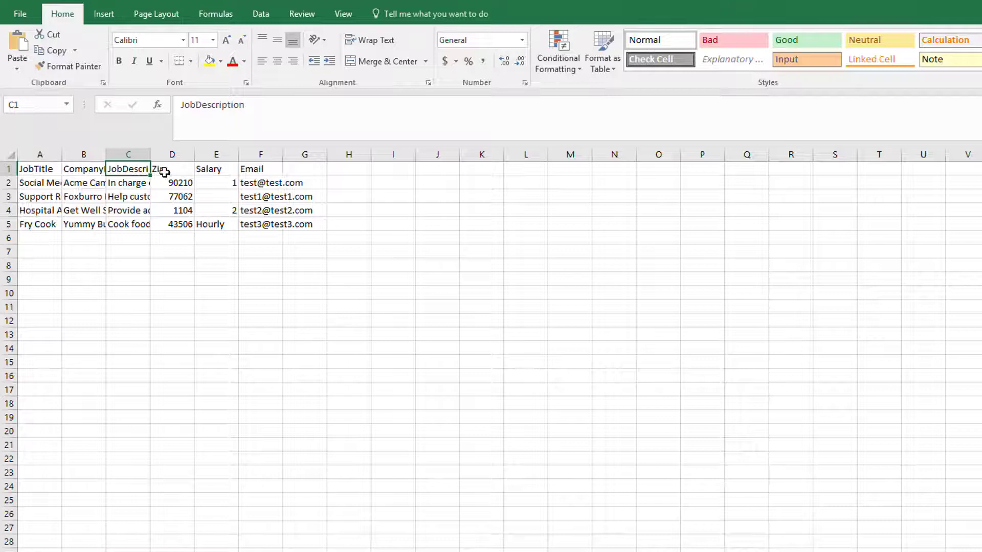
{"action": "left_click", "coordinate": [161, 171]}
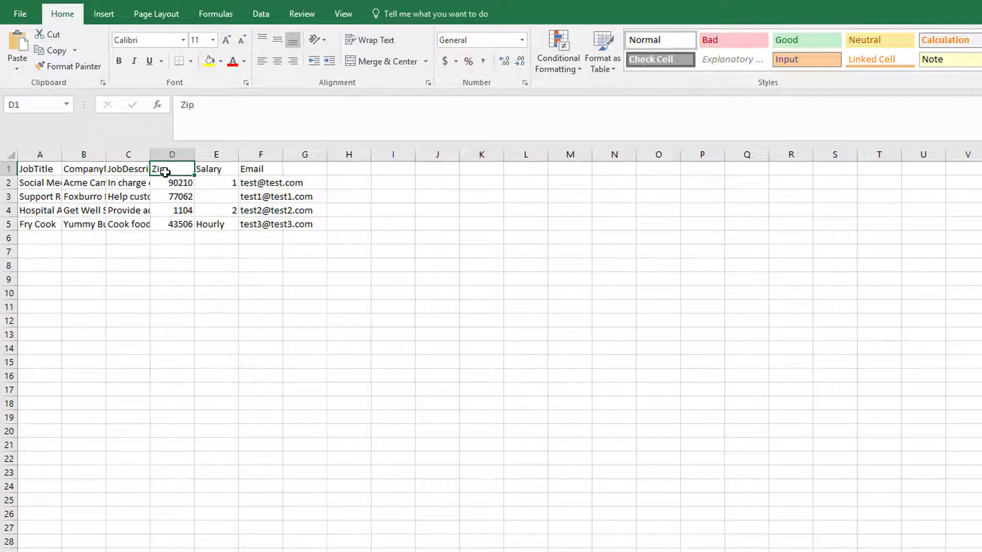
{"action": "left_click", "coordinate": [214, 173]}
{"action": "left_click", "coordinate": [257, 172]}
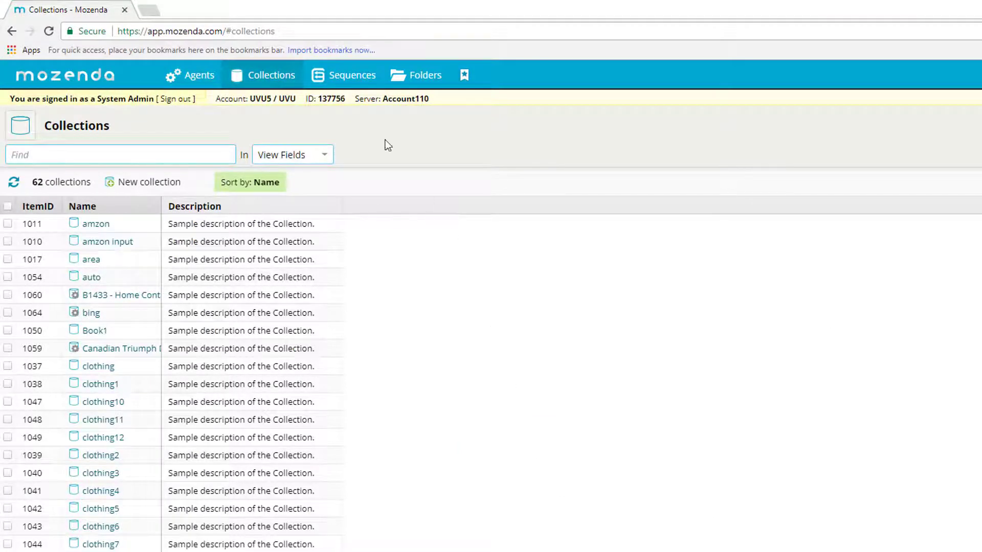
Refresh the collections list and start a new collection built from a local file
{"action": "left_click", "coordinate": [274, 78]}
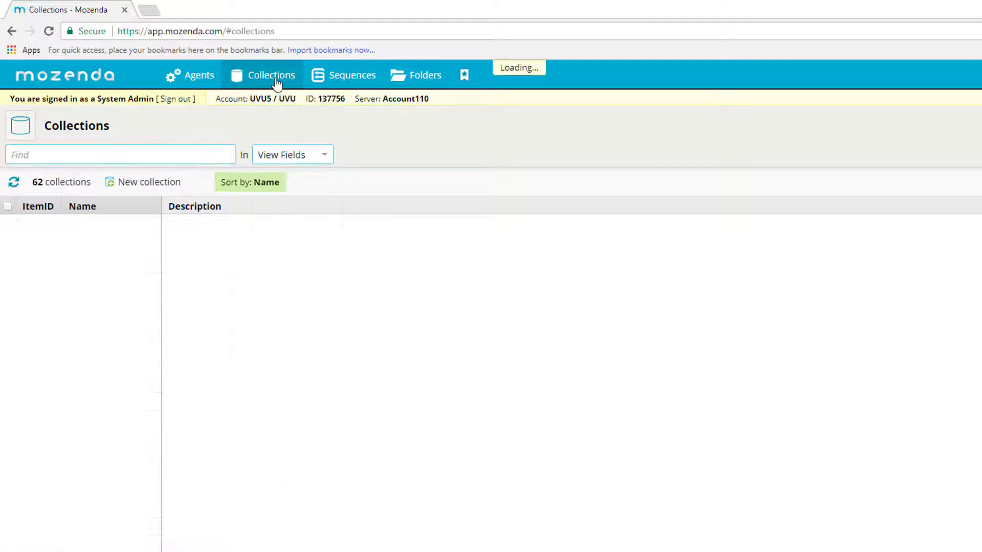
{"action": "left_click", "coordinate": [148, 184]}
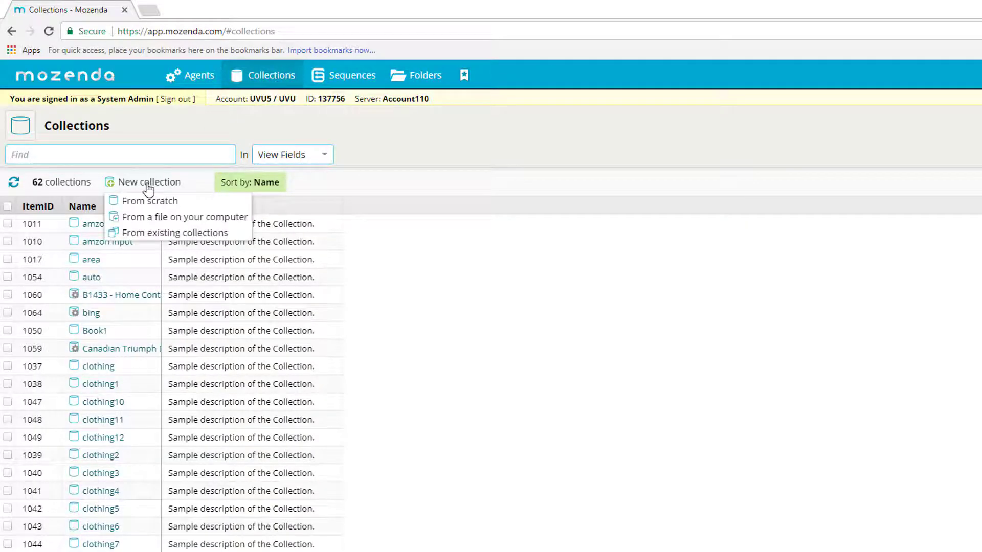
{"action": "left_click", "coordinate": [241, 223]}
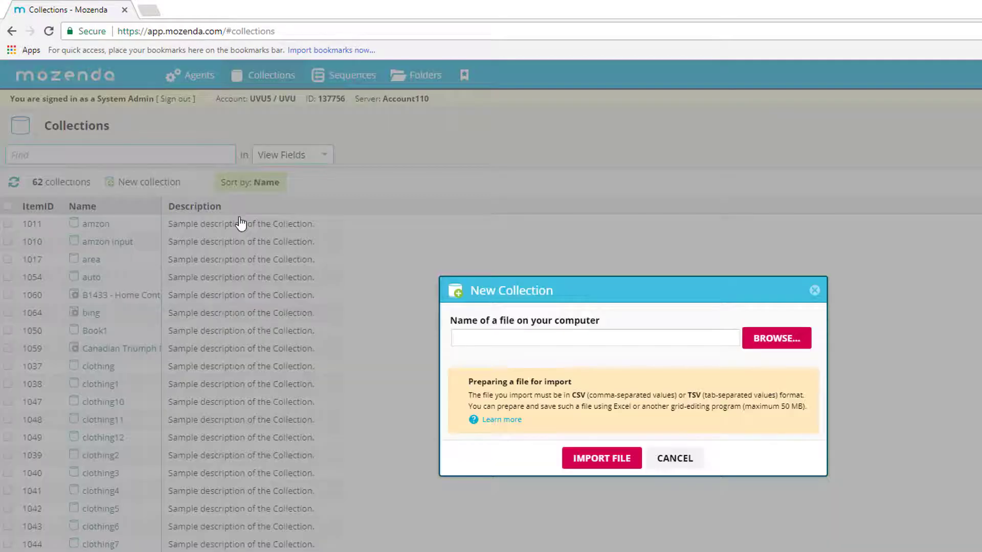
Import Job Posting.csv from the Desktop and create the Job Posting collection with all fields
{"action": "left_click", "coordinate": [782, 352]}
{"action": "scroll", "coordinate": [485, 228], "scroll_direction": "down", "scroll_amount": 3}
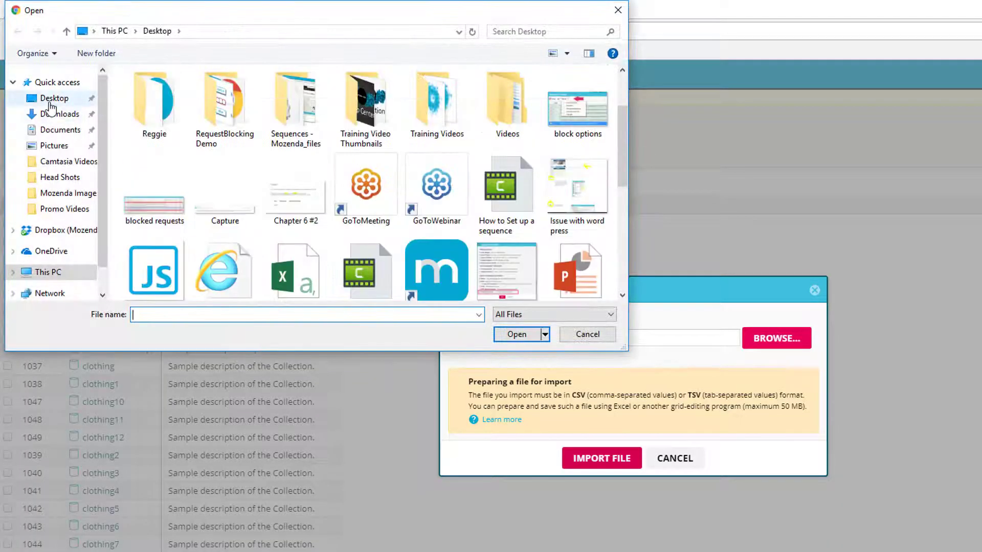
{"action": "left_click", "coordinate": [49, 102]}
{"action": "scroll", "coordinate": [371, 164], "scroll_direction": "down", "scroll_amount": 10}
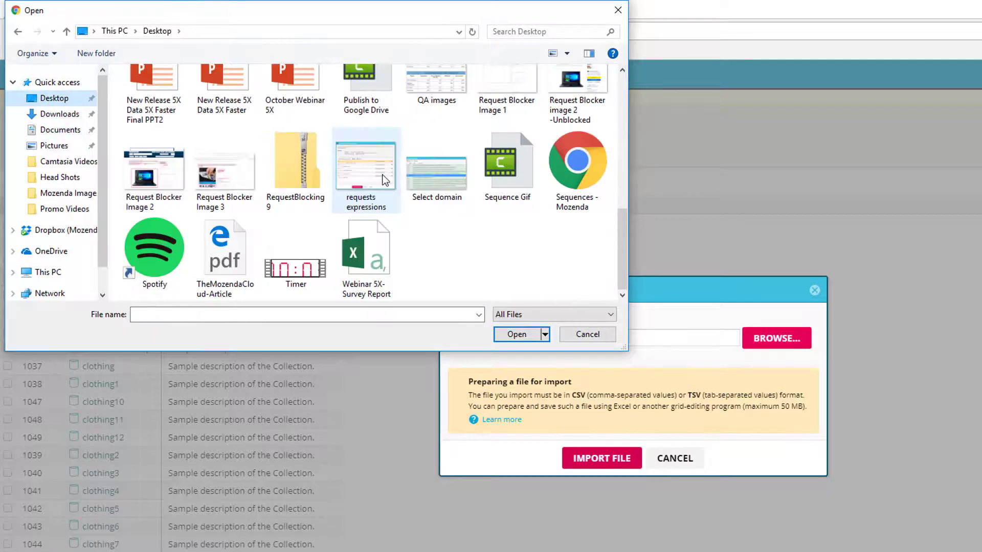
{"action": "scroll", "coordinate": [367, 198], "scroll_direction": "up", "scroll_amount": 3}
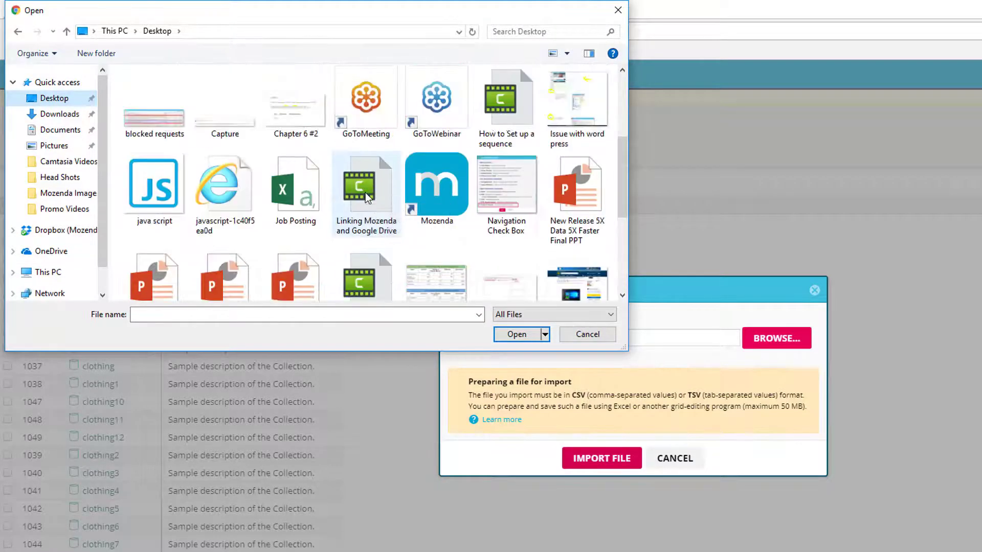
{"action": "scroll", "coordinate": [367, 198], "scroll_direction": "down", "scroll_amount": 1}
{"action": "left_click", "coordinate": [295, 149]}
{"action": "left_click", "coordinate": [516, 334]}
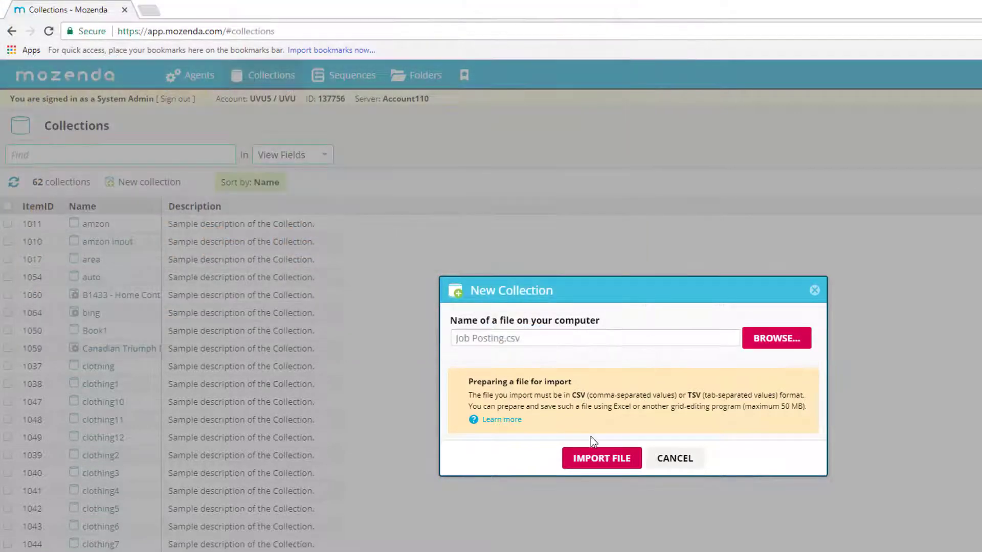
{"action": "left_click", "coordinate": [614, 462]}
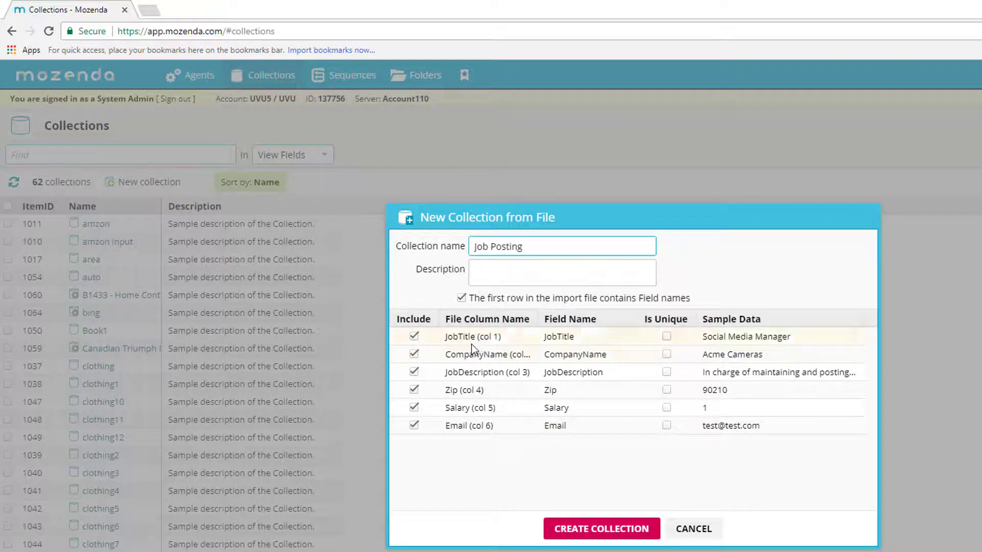
{"action": "left_click", "coordinate": [611, 534]}
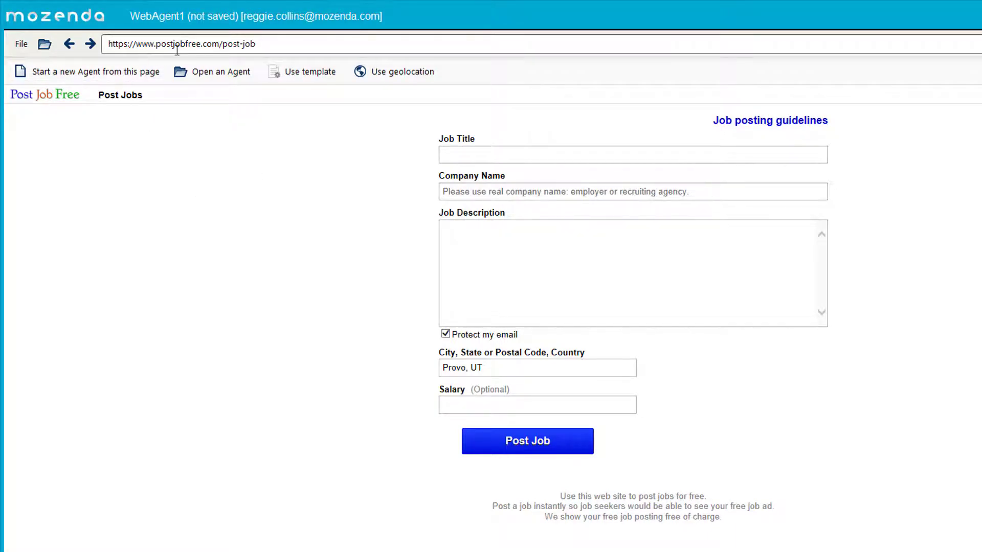
Start a new agent from the postjobfree.com job-posting form page
{"action": "left_click", "coordinate": [102, 76]}
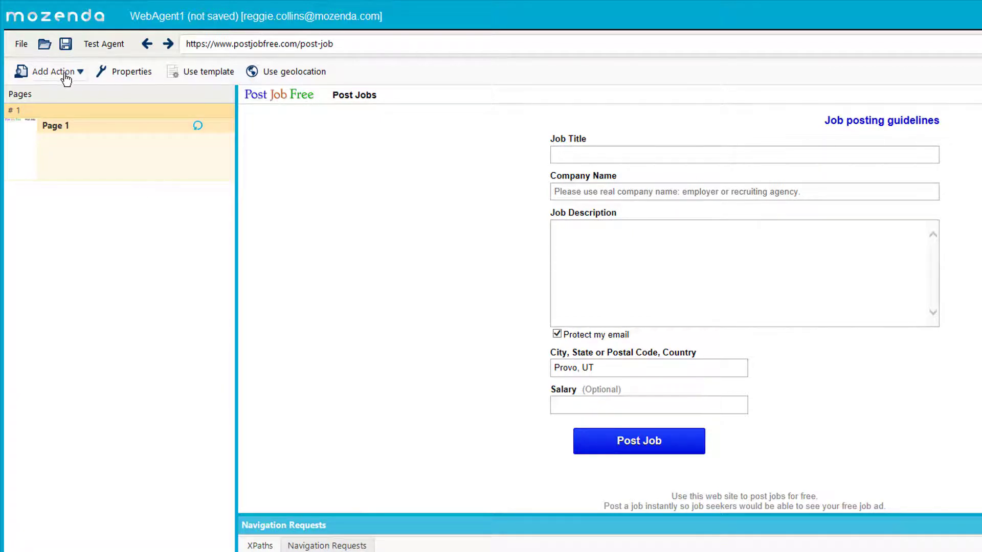
Add an input list on Page 1 drawing on the Job Posting collection, creating Begin Data List and End List
{"action": "left_click", "coordinate": [66, 77]}
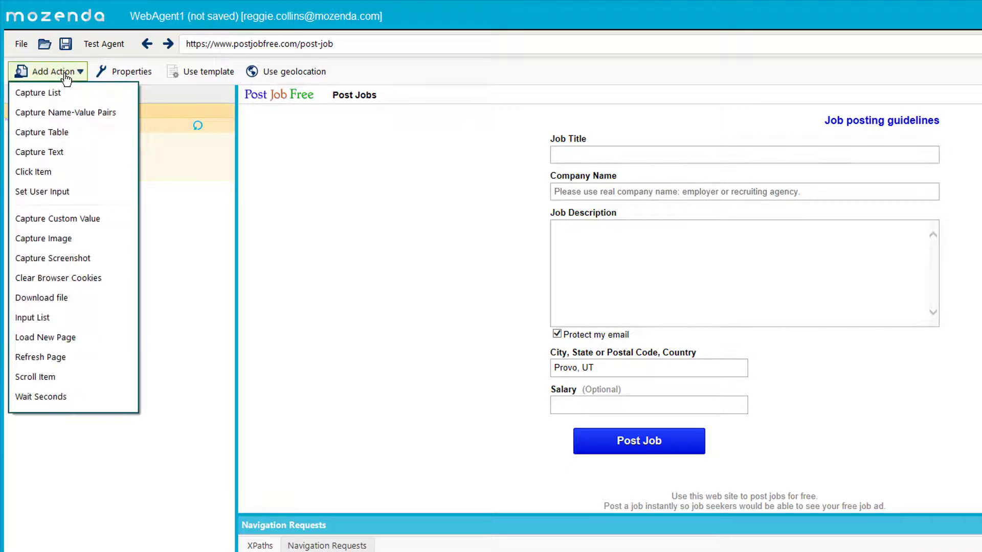
{"action": "left_click", "coordinate": [62, 319]}
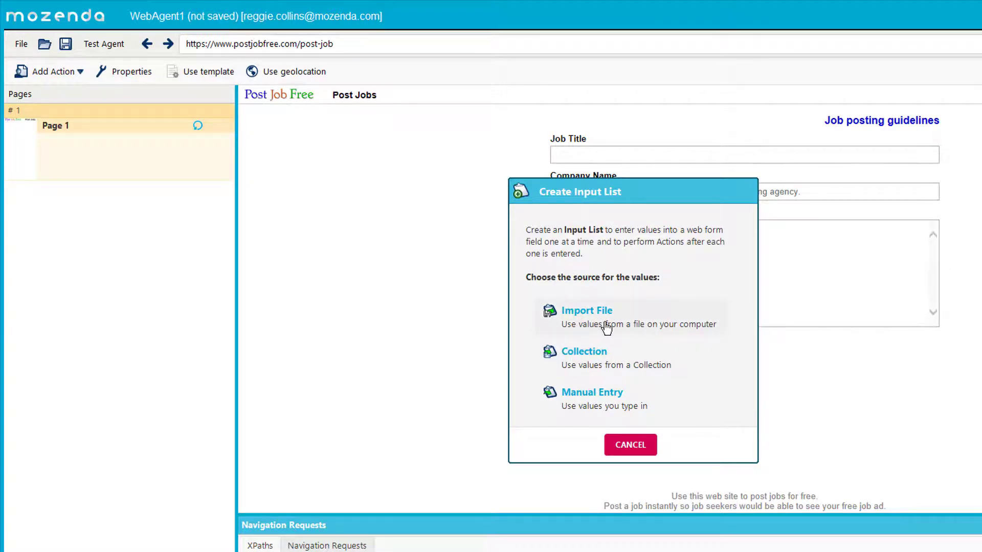
{"action": "left_click", "coordinate": [595, 360]}
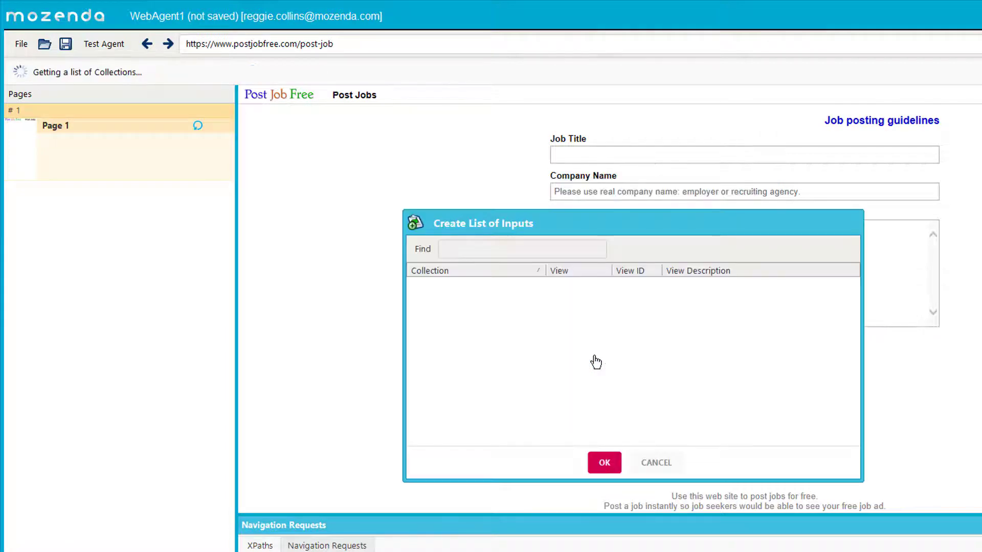
{"action": "scroll", "coordinate": [463, 336], "scroll_direction": "up", "scroll_amount": 10}
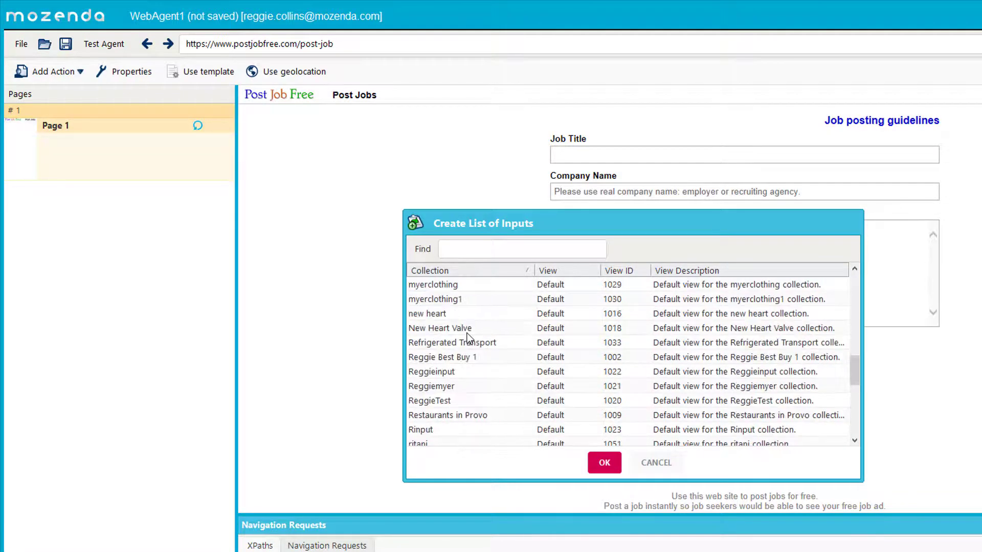
{"action": "scroll", "coordinate": [467, 338], "scroll_direction": "up", "scroll_amount": 4}
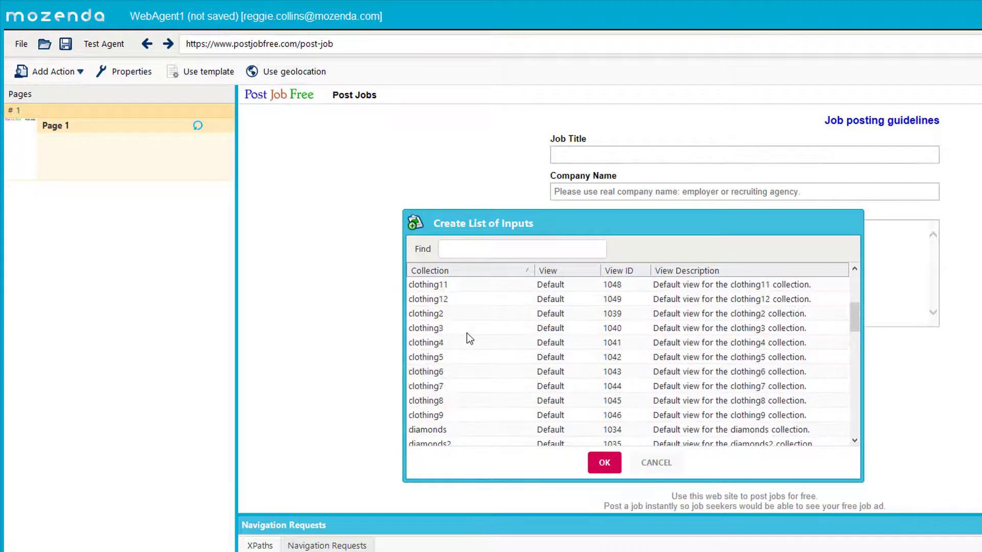
{"action": "scroll", "coordinate": [455, 340], "scroll_direction": "down", "scroll_amount": 7}
{"action": "left_click", "coordinate": [440, 332]}
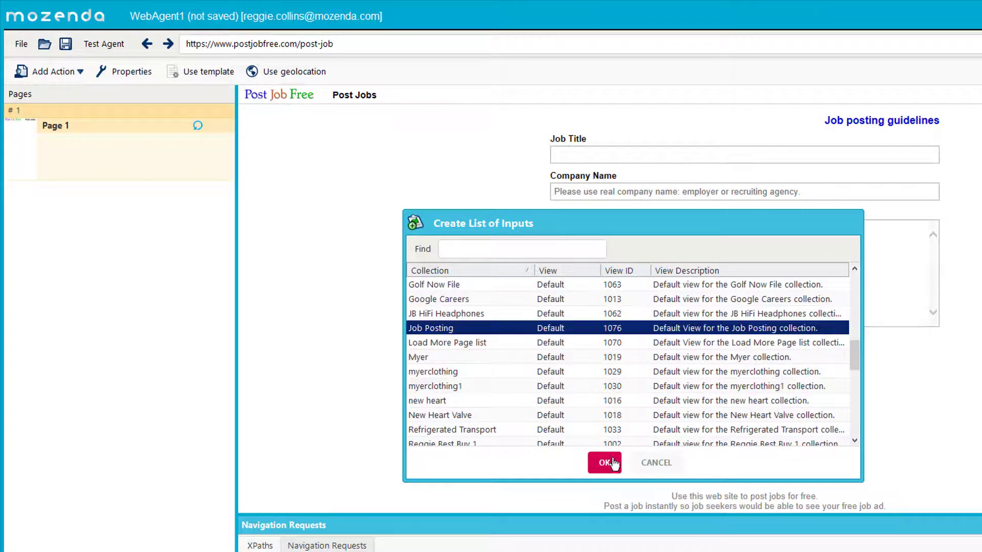
{"action": "left_click", "coordinate": [604, 463]}
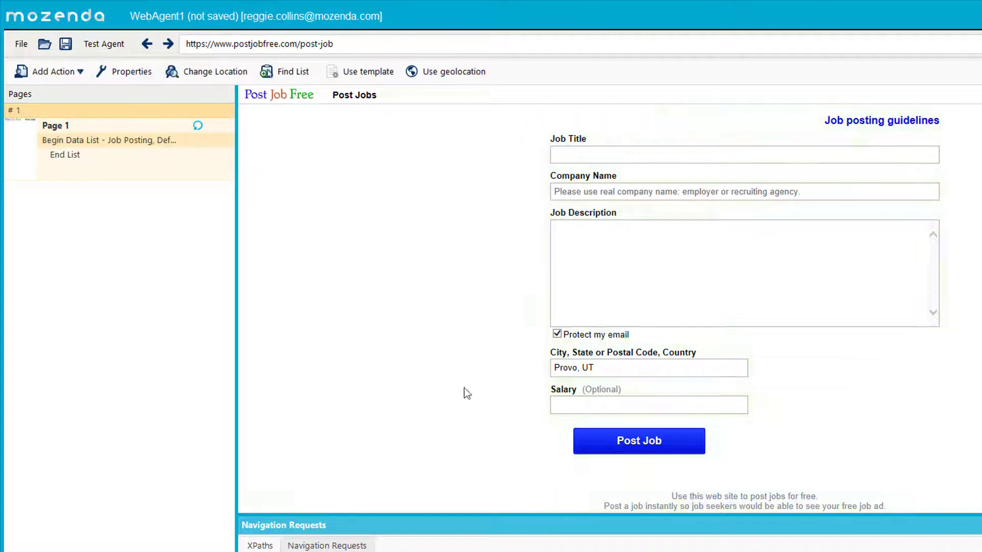
Open the Begin Data List settings and scroll the items table to see every Job Posting column
{"action": "left_click", "coordinate": [100, 143]}
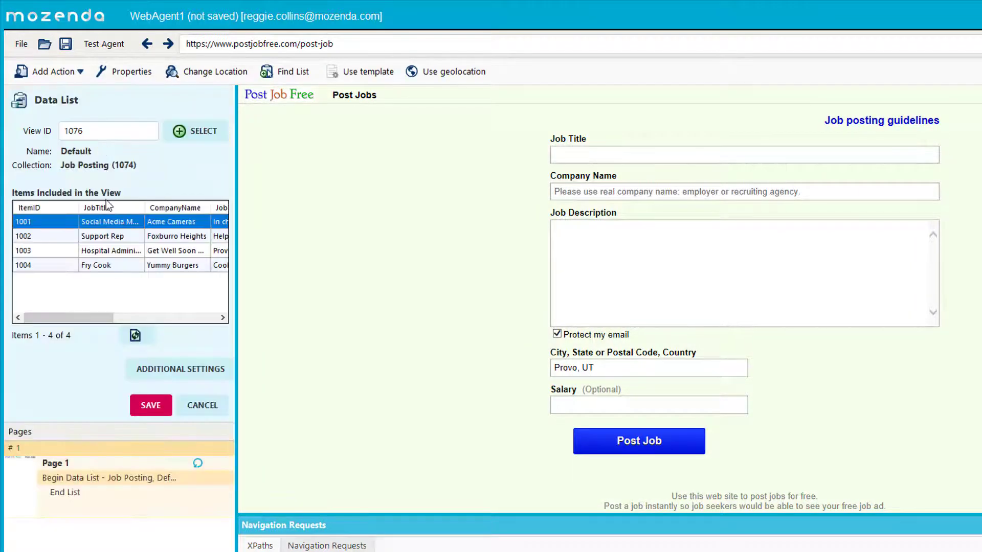
{"action": "left_click_drag", "start_coordinate": [95, 316], "coordinate": [127, 315]}
Fill the Job Title field with %JobTitle% and Company Name with %CompanyName%
{"action": "left_click", "coordinate": [603, 154]}
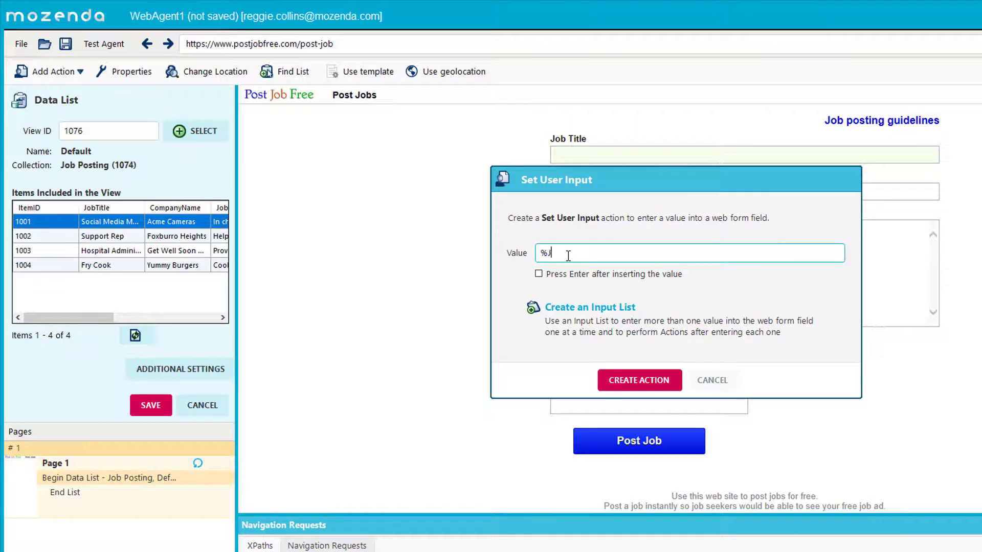
{"action": "type", "text": "obTitle%"}
{"action": "left_click", "coordinate": [638, 380]}
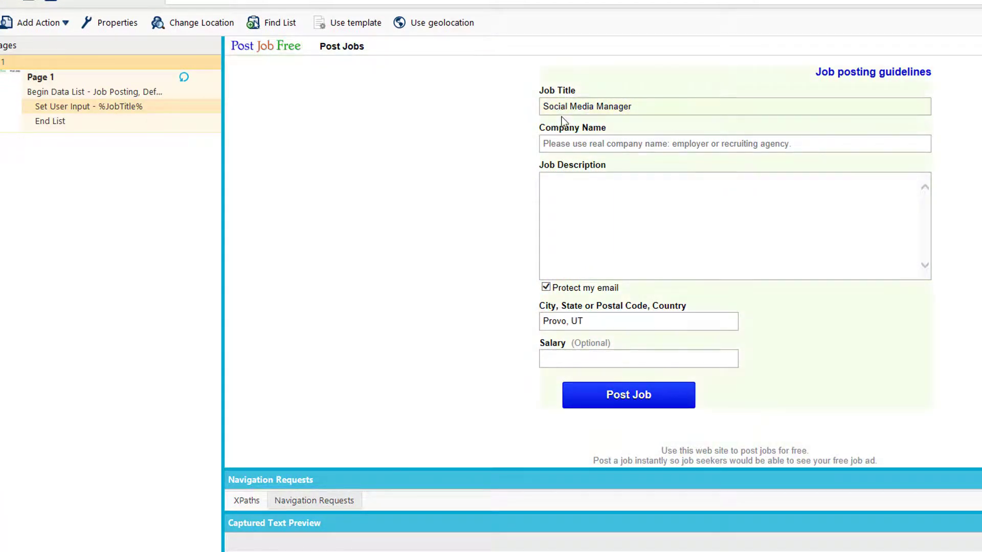
{"action": "left_click", "coordinate": [623, 134]}
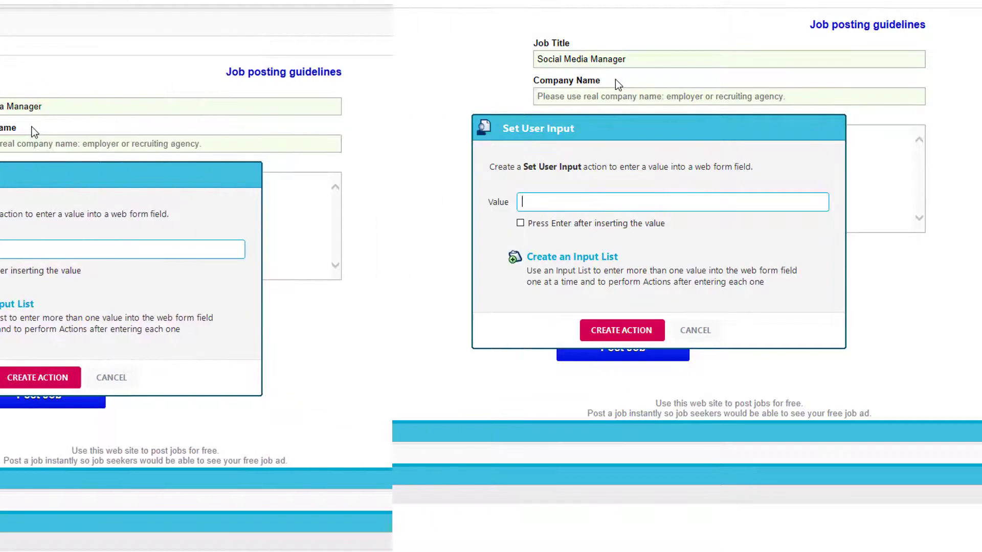
{"action": "type", "text": "%CompanyName%"}
{"action": "left_click", "coordinate": [646, 336]}
Fill Job Description with %JobDescription%, the location with %Zip% and Salary with %Salary%
{"action": "left_click", "coordinate": [607, 160]}
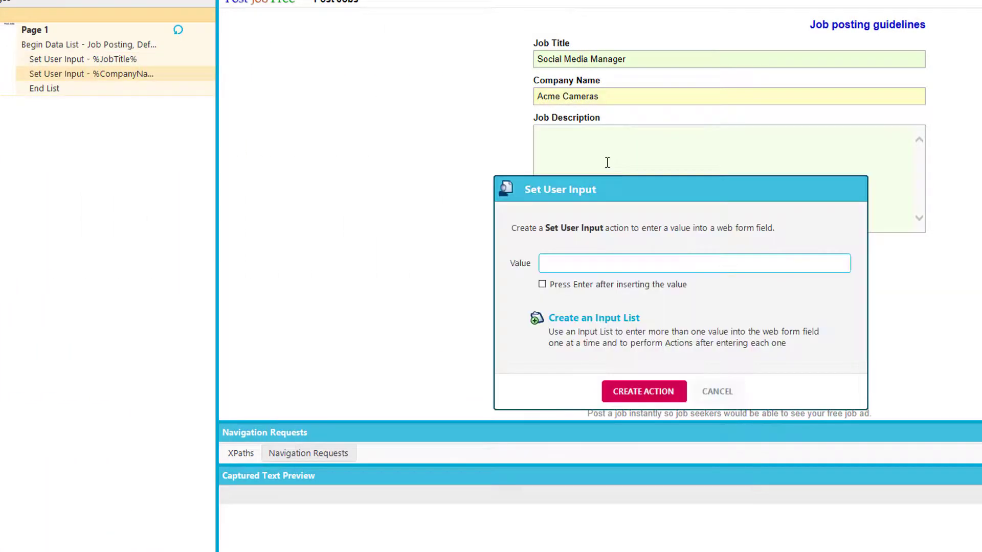
{"action": "type", "text": "%JobDescription%"}
{"action": "left_click", "coordinate": [642, 391]}
{"action": "left_click", "coordinate": [603, 277]}
{"action": "type", "text": "%Zip%"}
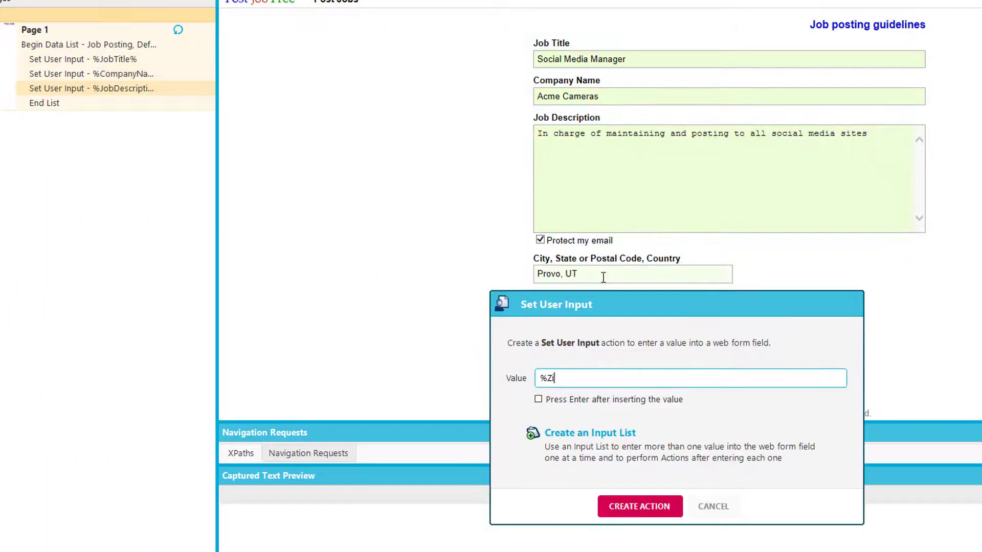
{"action": "left_click", "coordinate": [639, 506]}
{"action": "left_click", "coordinate": [557, 313]}
{"action": "type", "text": "%Salary%"}
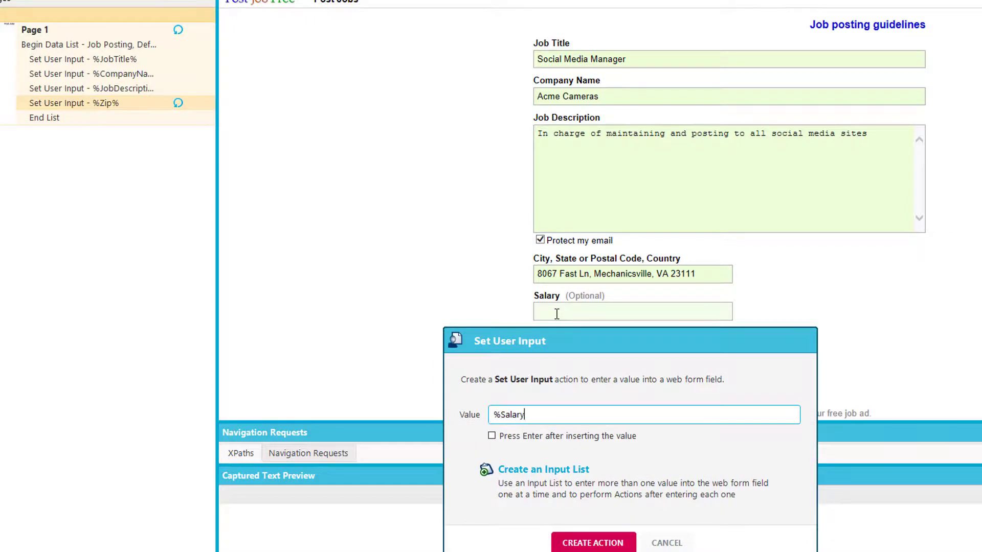
{"action": "left_click", "coordinate": [593, 543]}
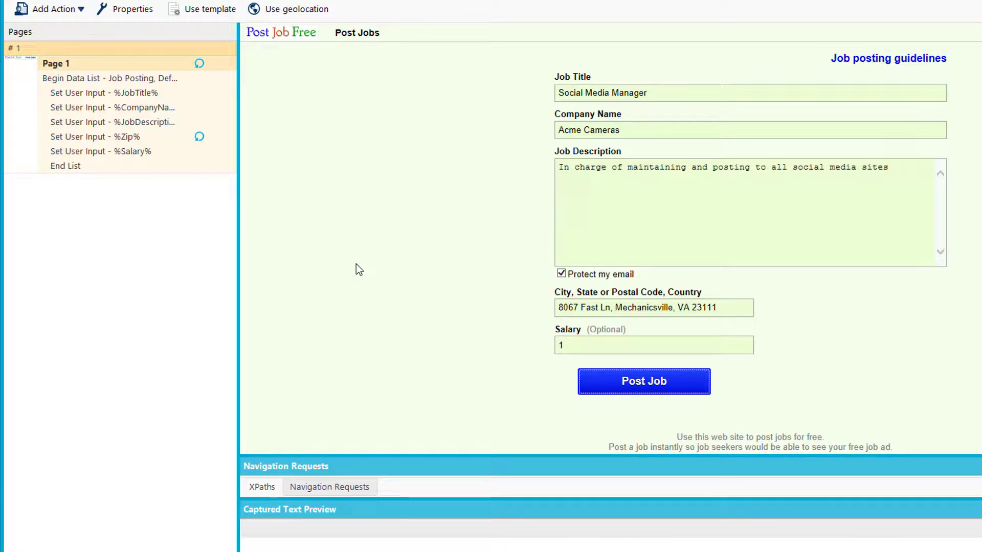
Add a Click Item step that presses the Post Job button to submit the form
{"action": "left_click", "coordinate": [659, 390]}
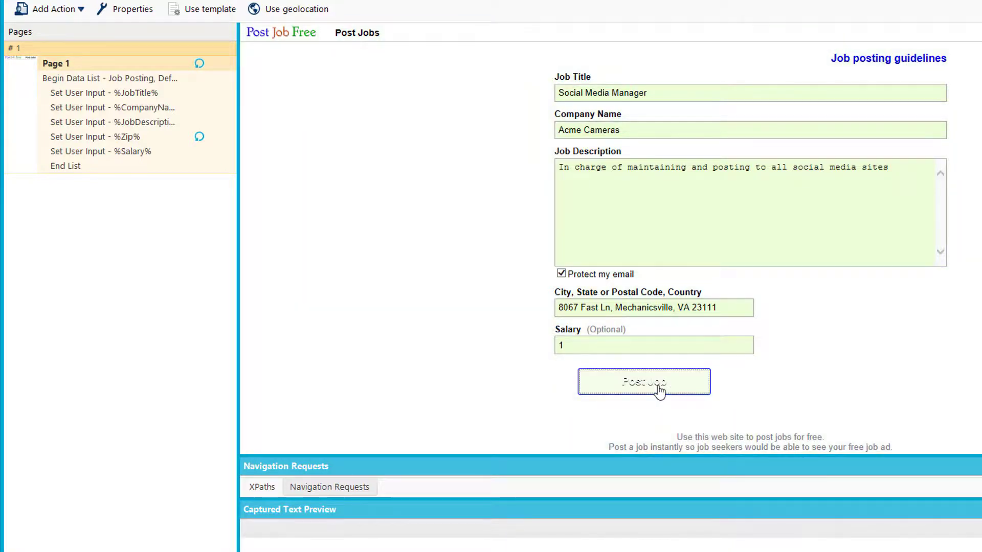
{"action": "left_click", "coordinate": [673, 439]}
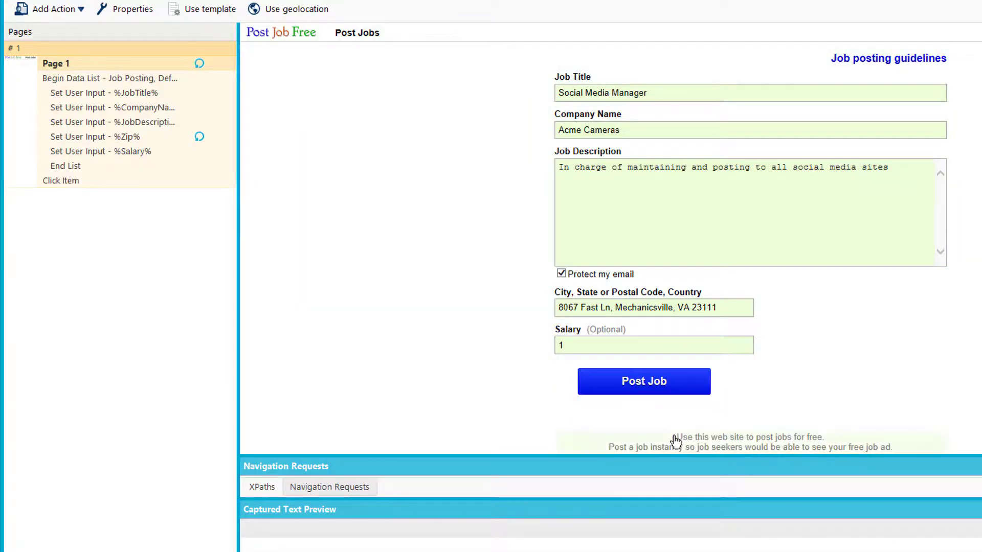
{"action": "left_click", "coordinate": [138, 77]}
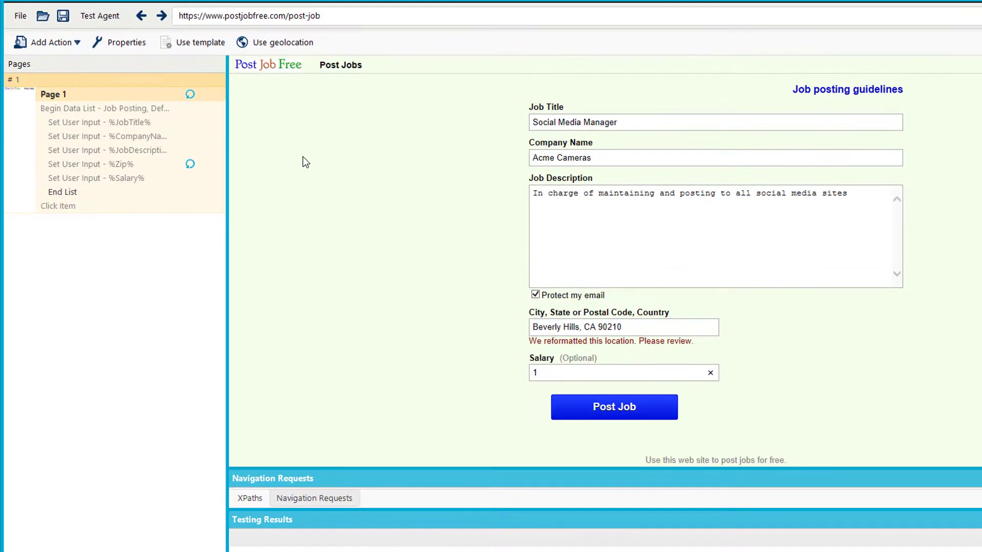
Test the agent, starting over from the beginning
{"action": "left_click", "coordinate": [112, 24]}
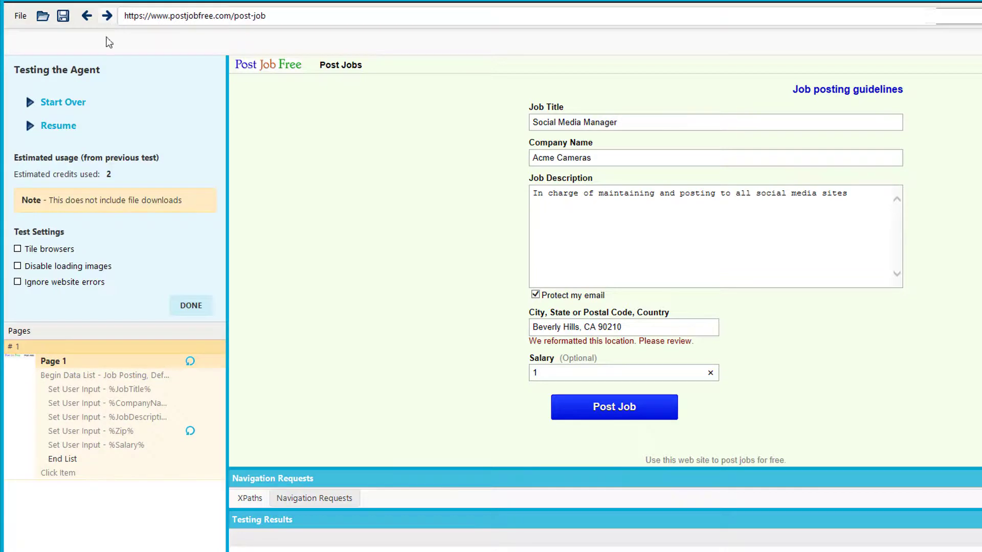
{"action": "left_click", "coordinate": [70, 102]}
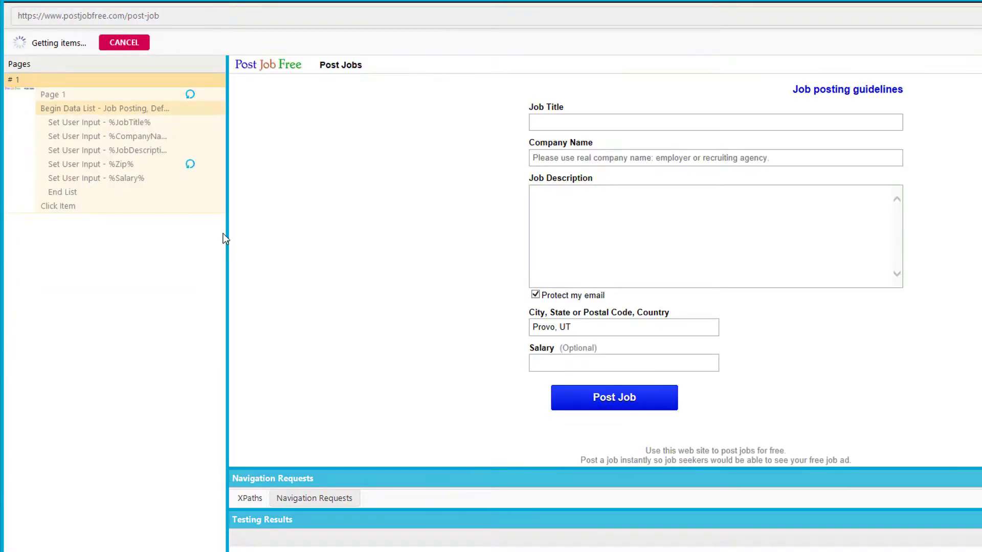